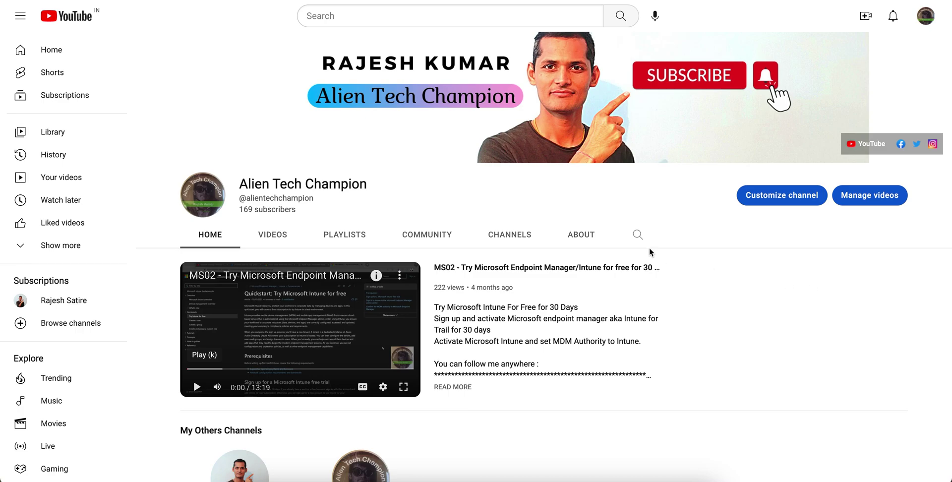
Step: Open the YouTube channel's About tab with its description and stats
click(578, 236)
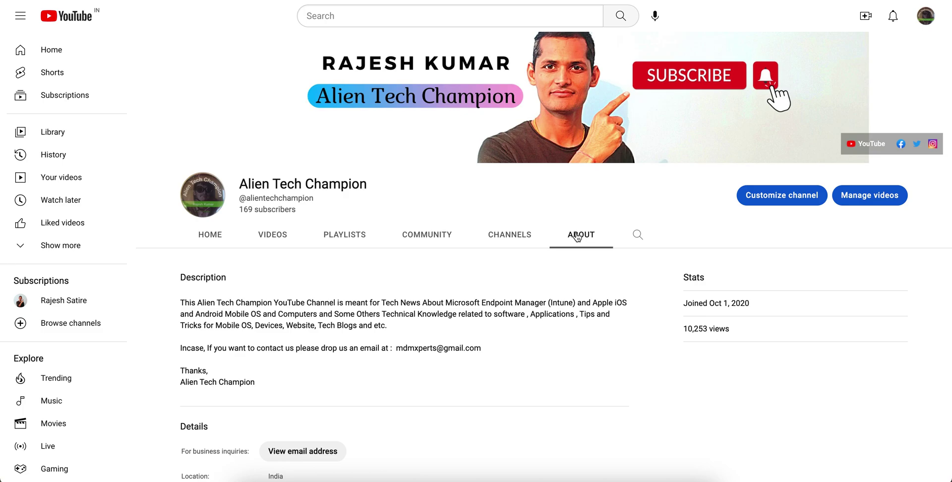
click(577, 237)
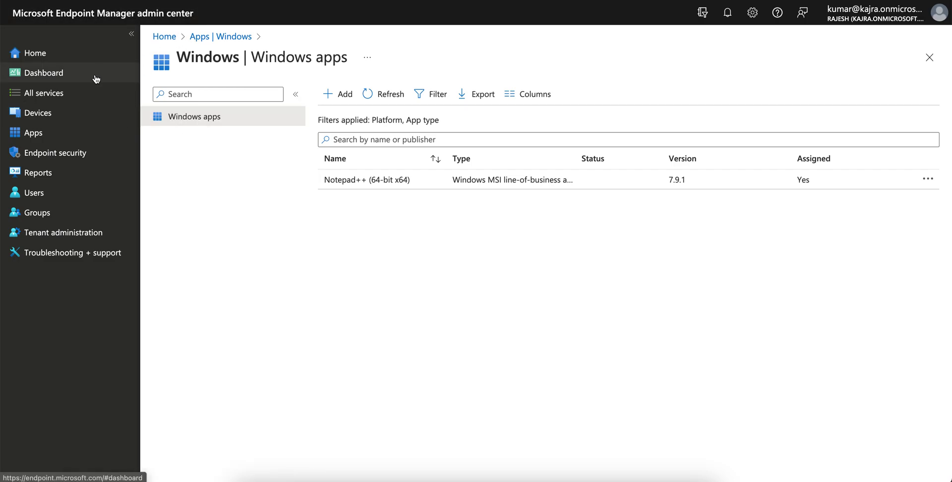
Step: Go to Apps > Windows apps and start adding a new Windows app
click(70, 137)
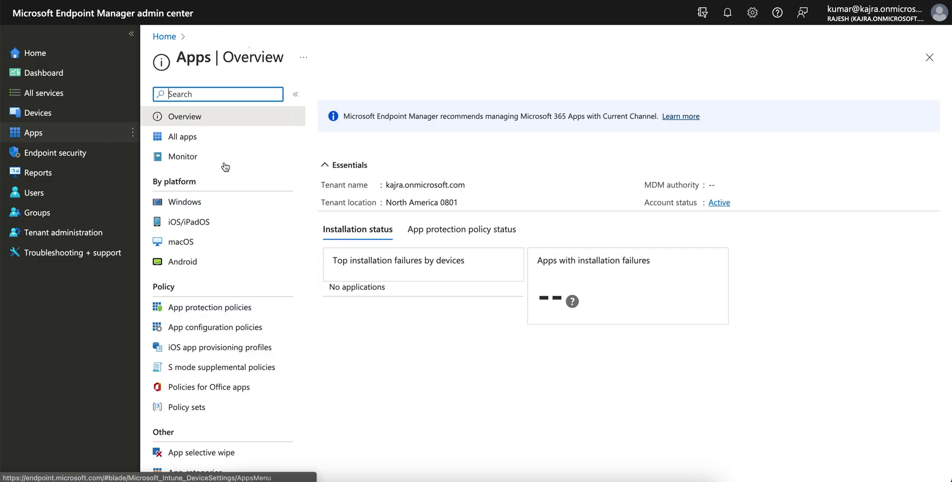
click(242, 207)
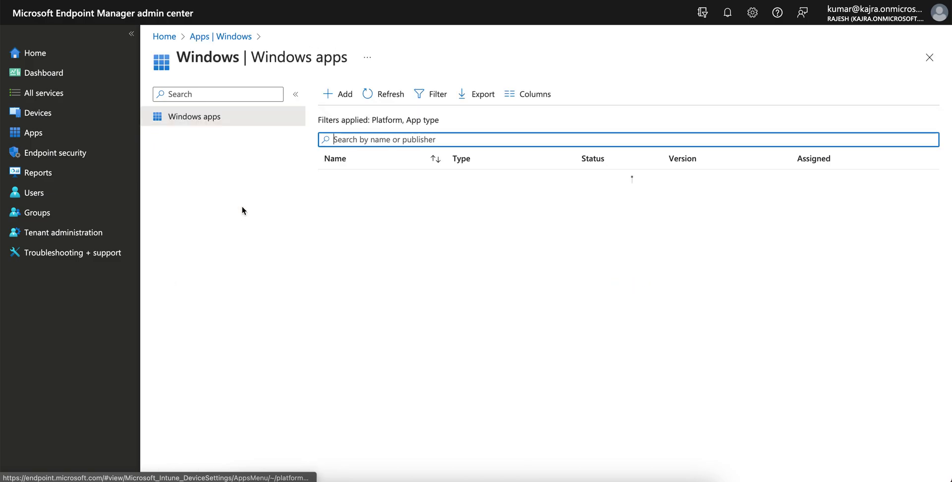
click(338, 94)
Step: Select Web link from the App type dropdown
click(688, 99)
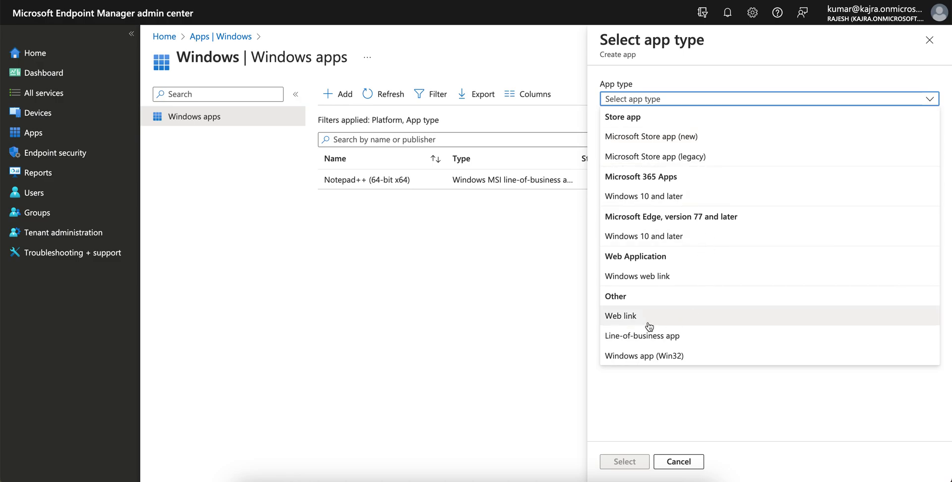
click(677, 321)
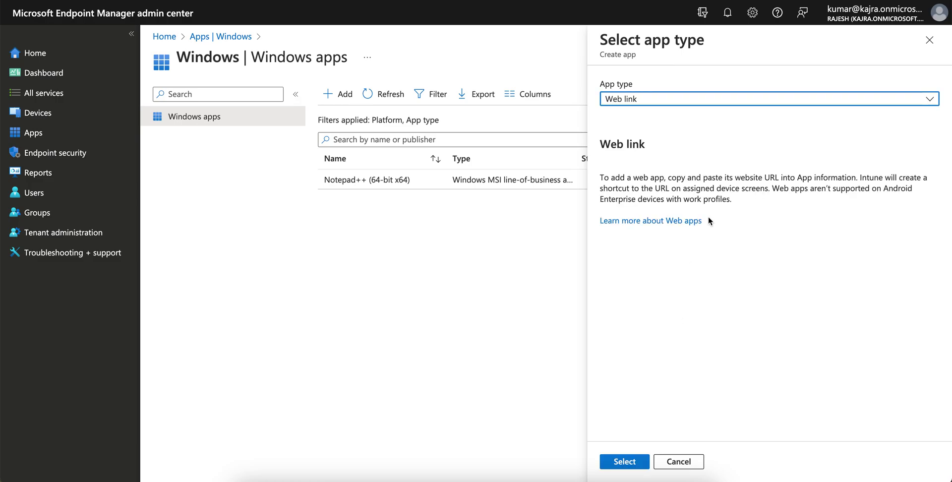
drag(602, 178, 690, 177)
click(765, 192)
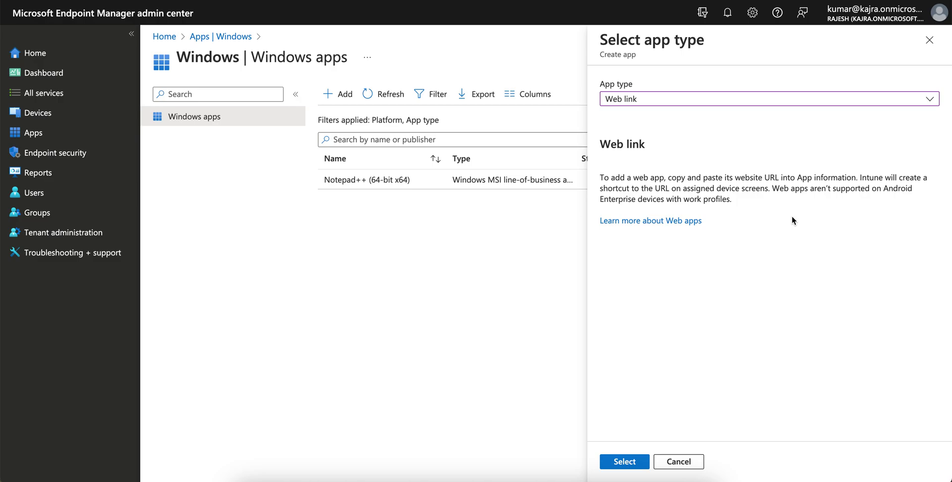
click(687, 99)
click(633, 316)
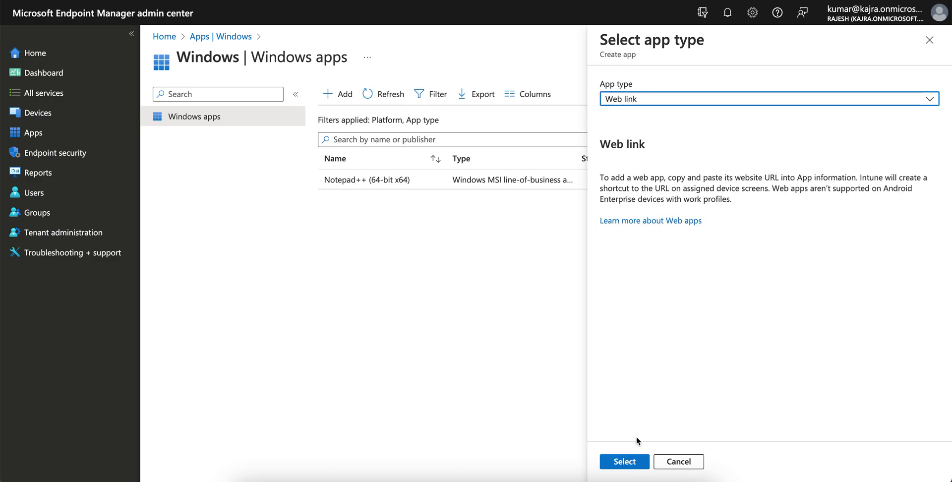
Step: Name the web link app 'Company Intranet Page' and reuse that name as its description
click(624, 461)
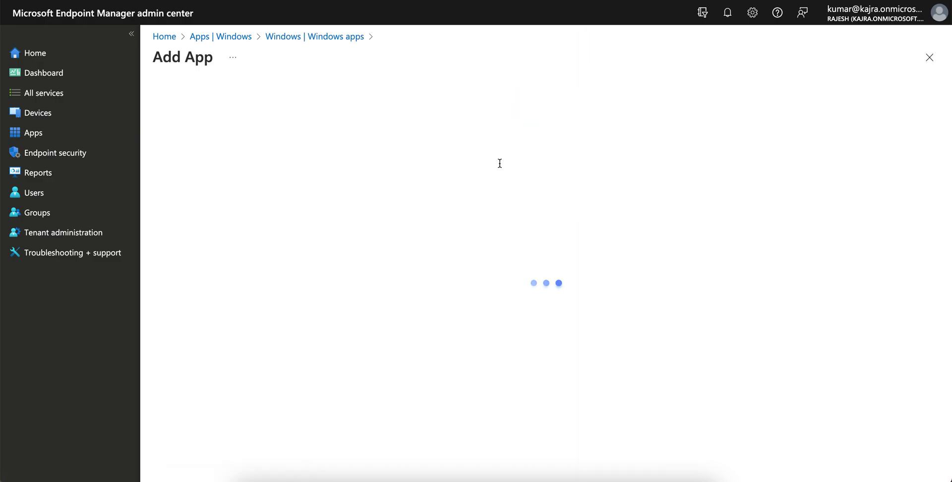
click(415, 132)
text(Company Intranet Page)
click(425, 165)
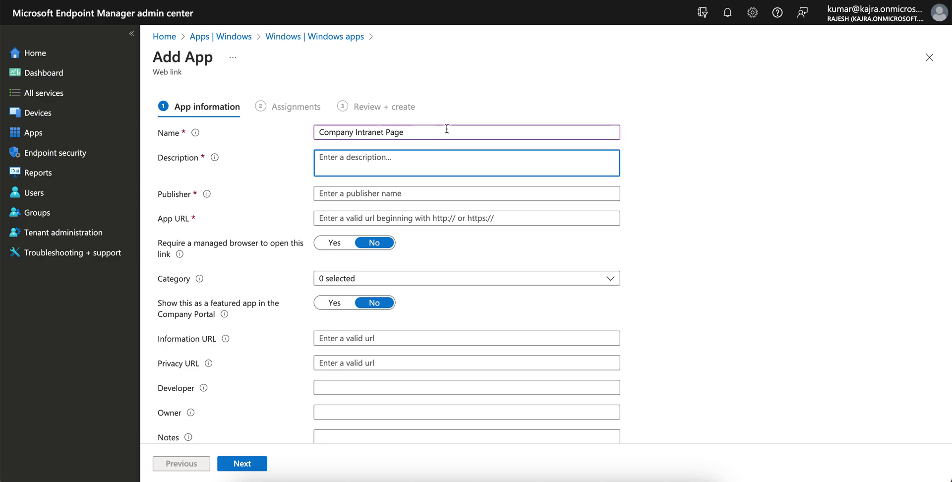
drag(430, 132, 313, 133)
key(ctrl+c)
click(374, 165)
key(ctrl+v)
click(455, 194)
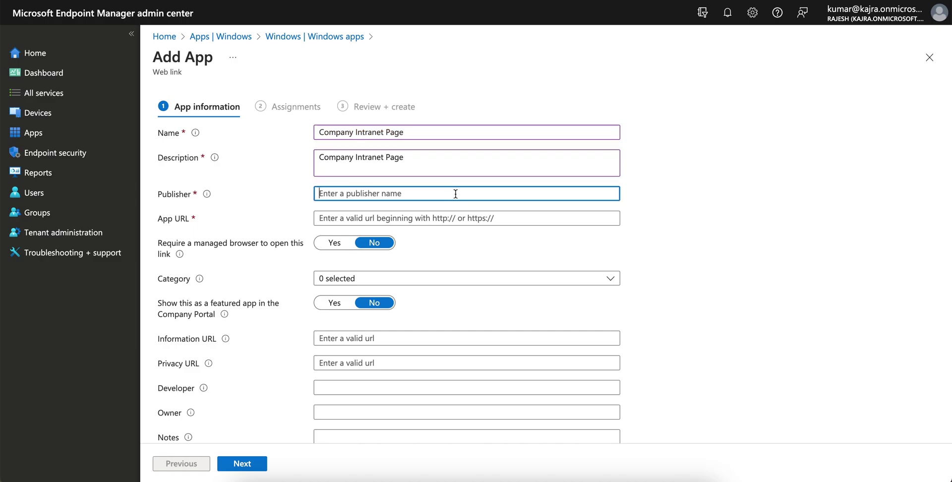
text(Comany Name)
click(457, 218)
text(htt)
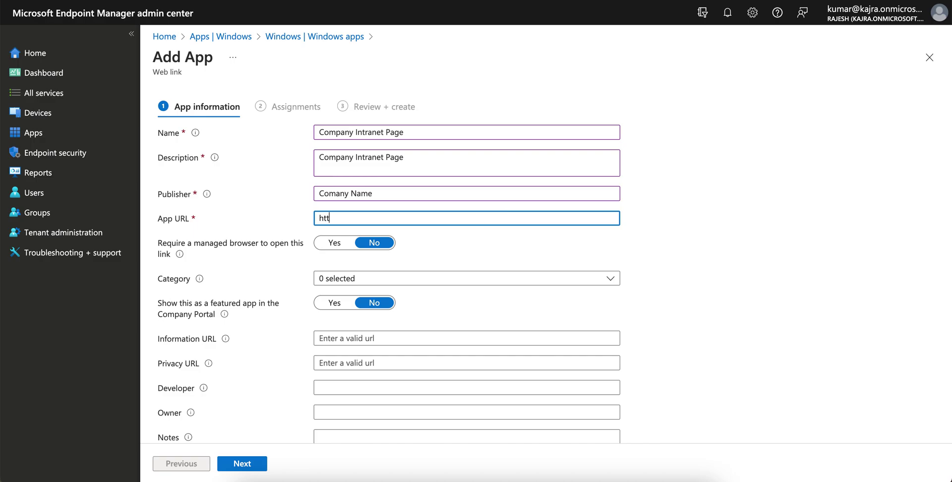
text(ps)
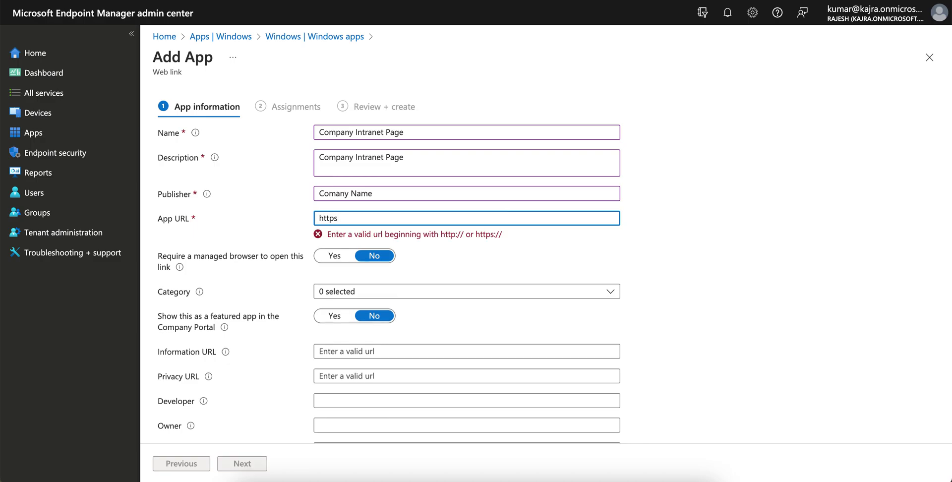
text(://)
text(your)
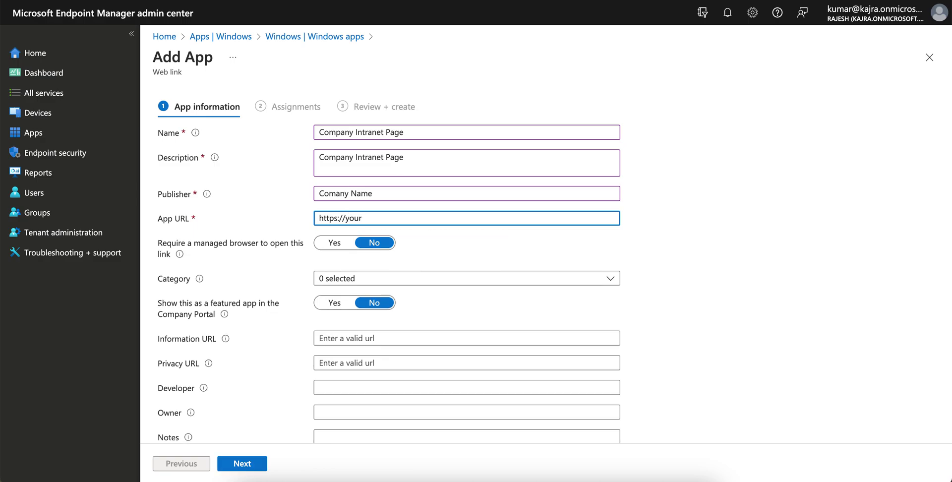
text(comany)
text(.com)
click(710, 236)
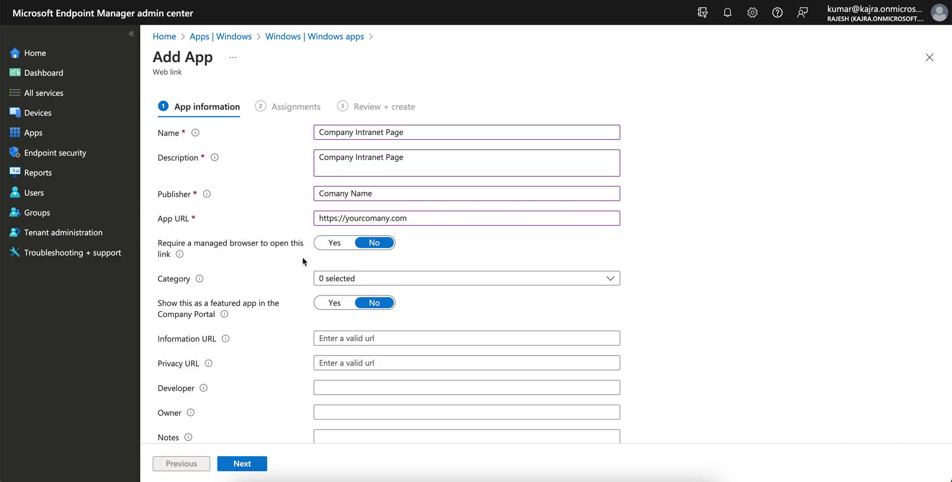
Step: Require a managed browser, choose the Productivity category, and feature the app in Company Portal
click(339, 244)
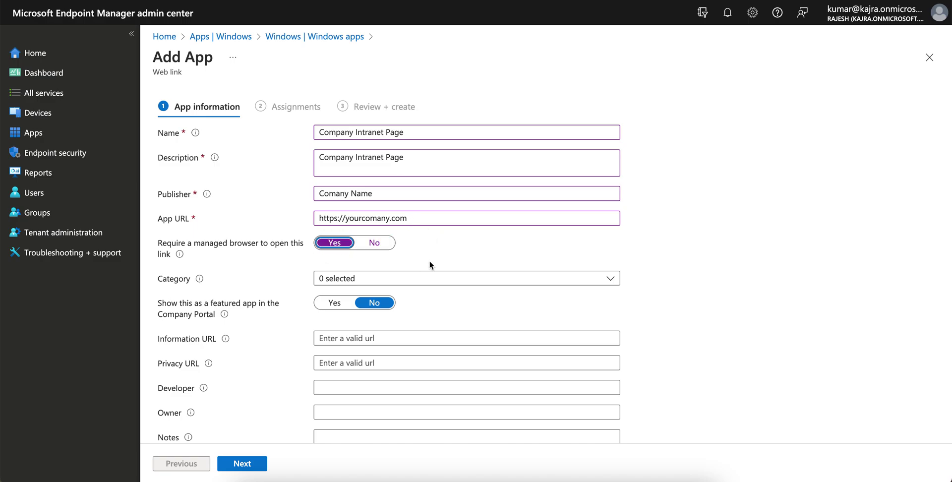
click(399, 278)
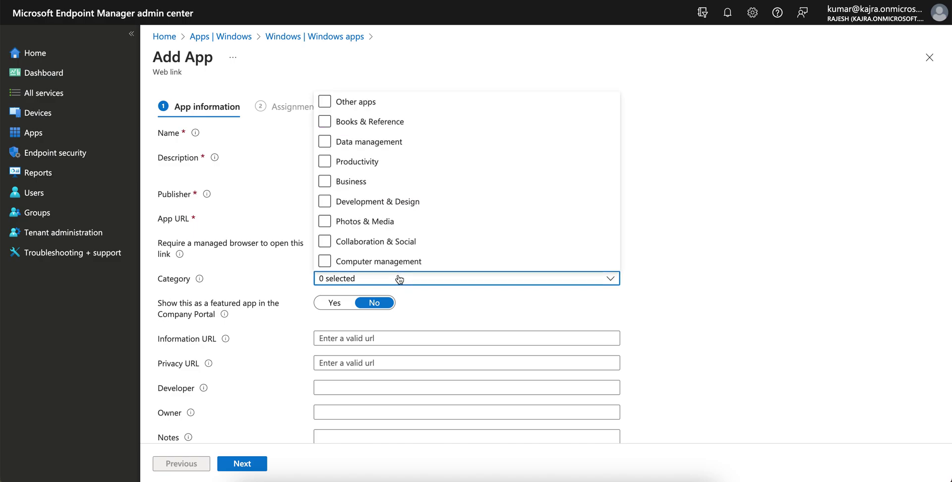
click(324, 161)
click(708, 242)
scroll(708, 242, down, 2)
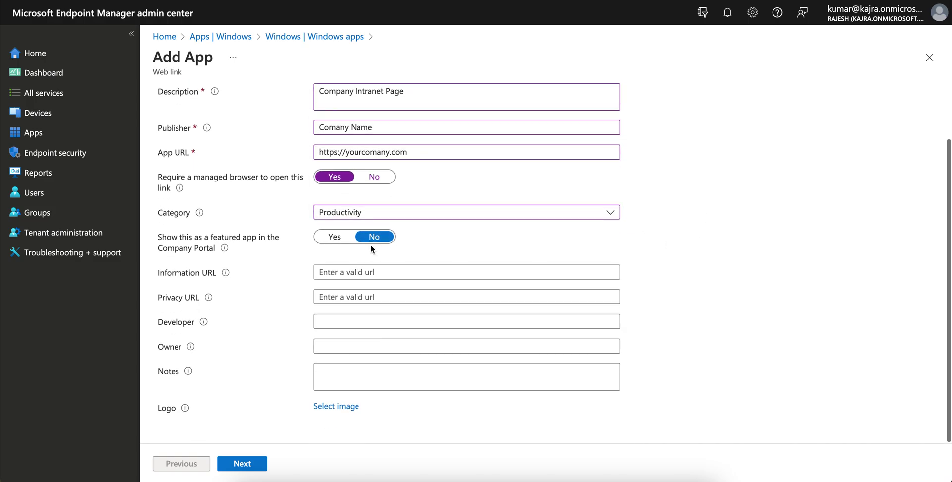
click(335, 237)
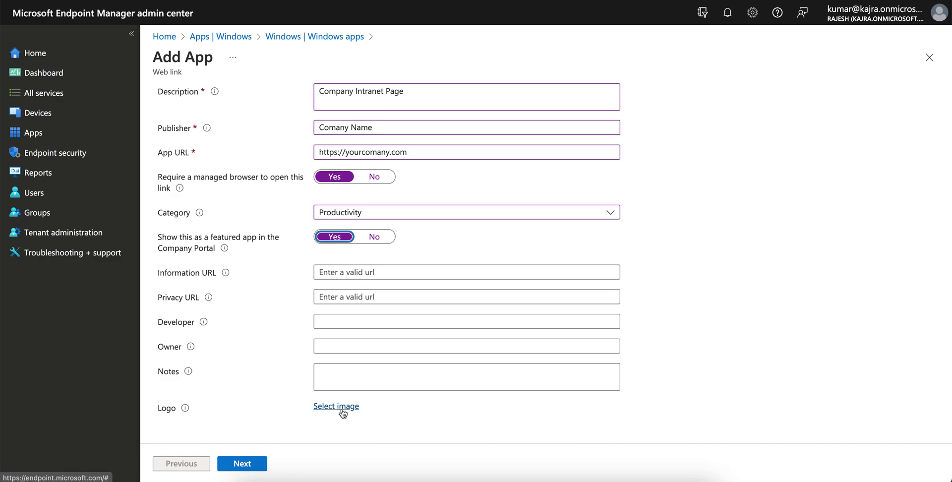
click(267, 465)
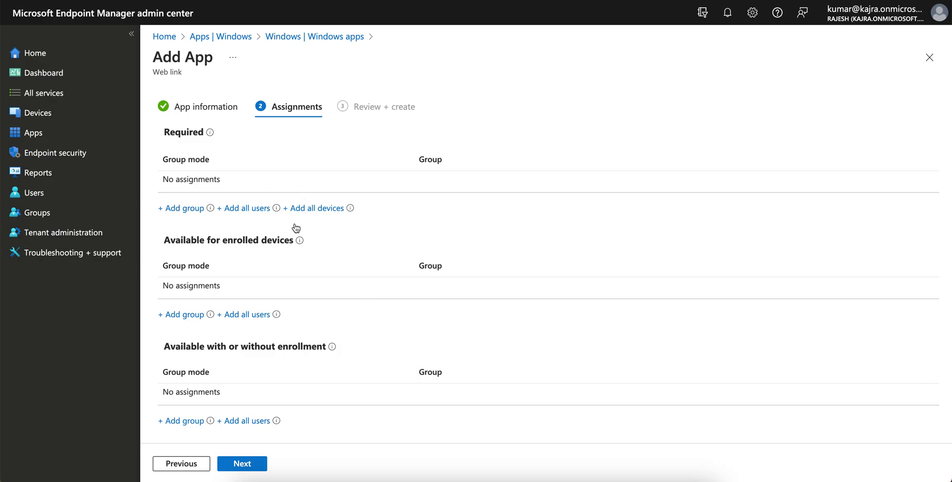
Step: Assign the app as required to All devices only, removing All users, and create it
click(255, 207)
click(302, 209)
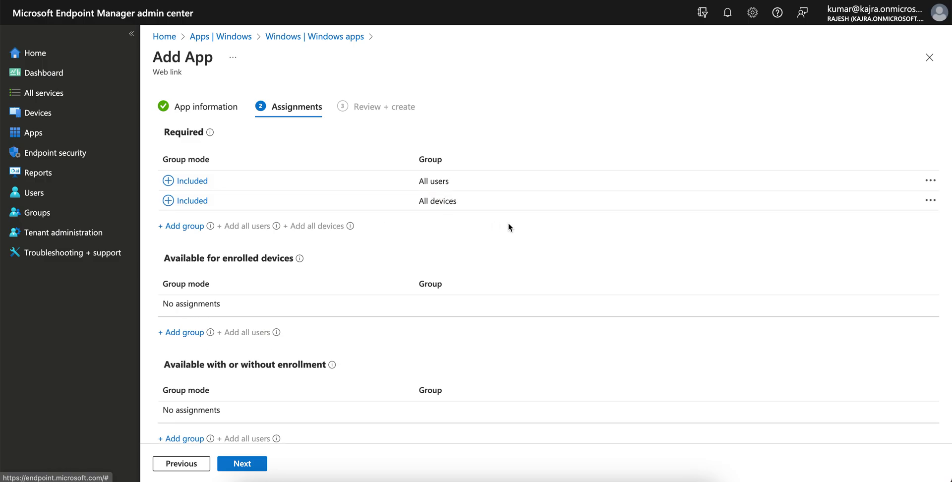
click(931, 182)
click(898, 194)
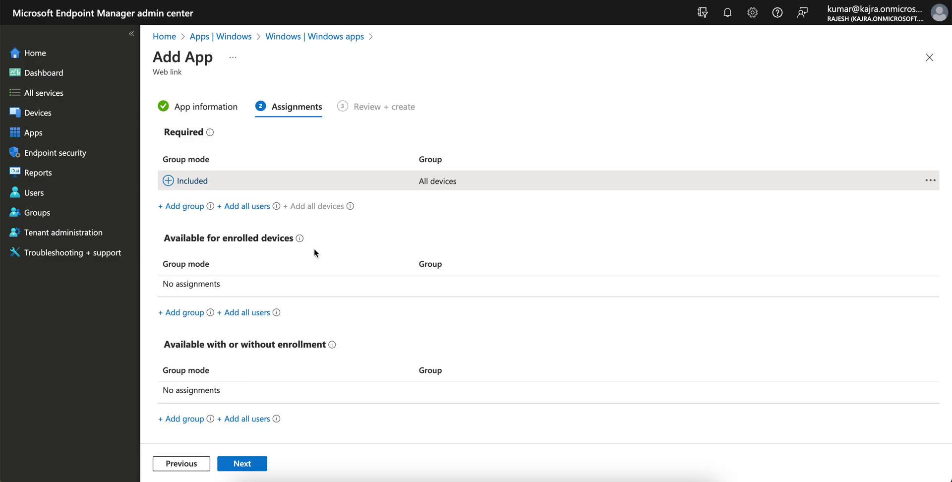
click(254, 467)
click(253, 466)
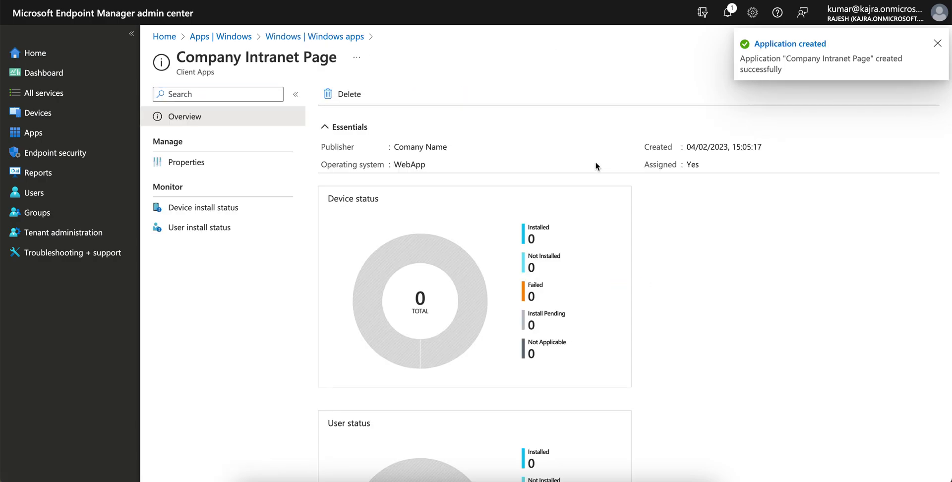
Step: Return to the Windows apps list and refresh it until Company Intranet Page appears
click(341, 36)
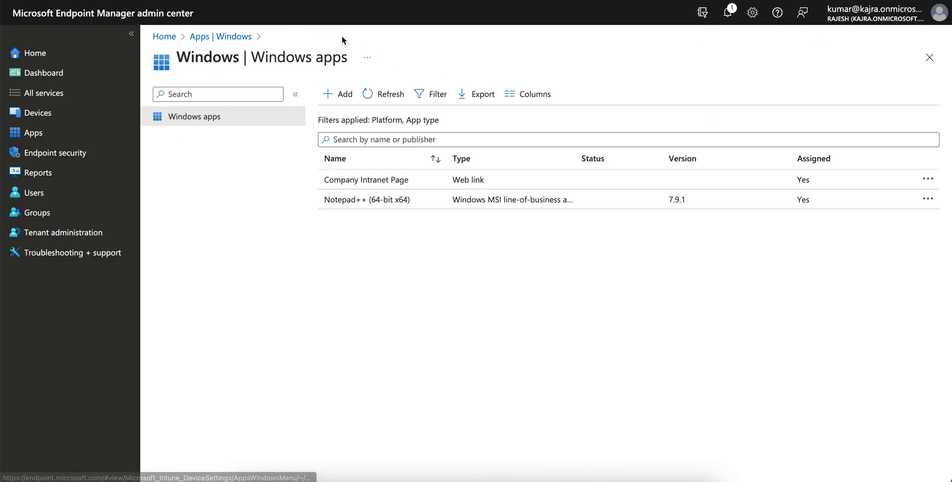
click(387, 89)
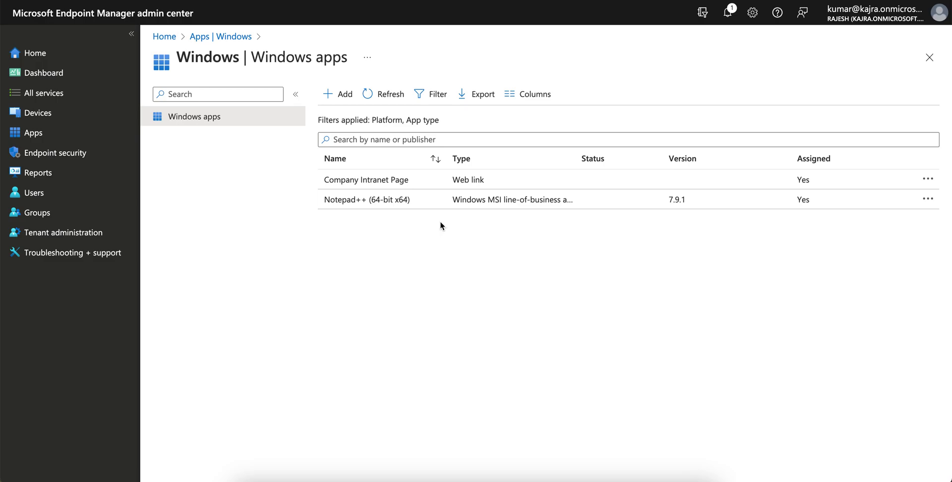
click(389, 94)
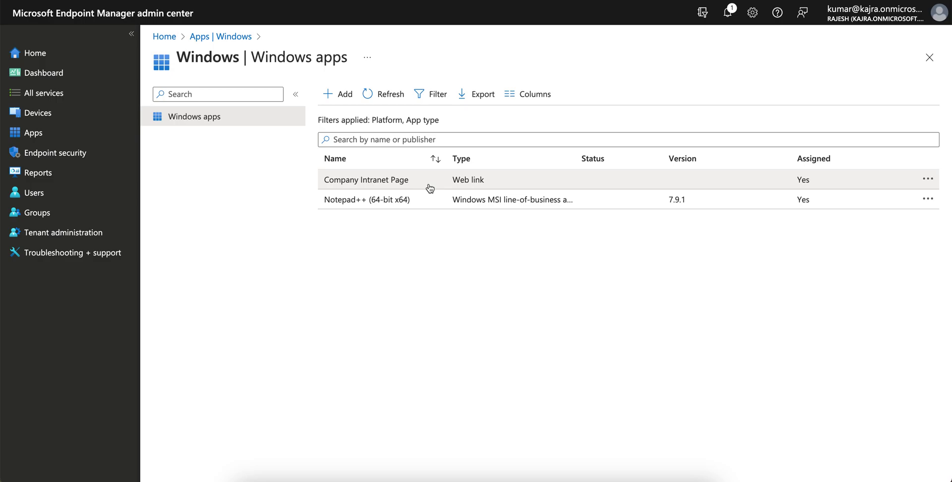
click(397, 94)
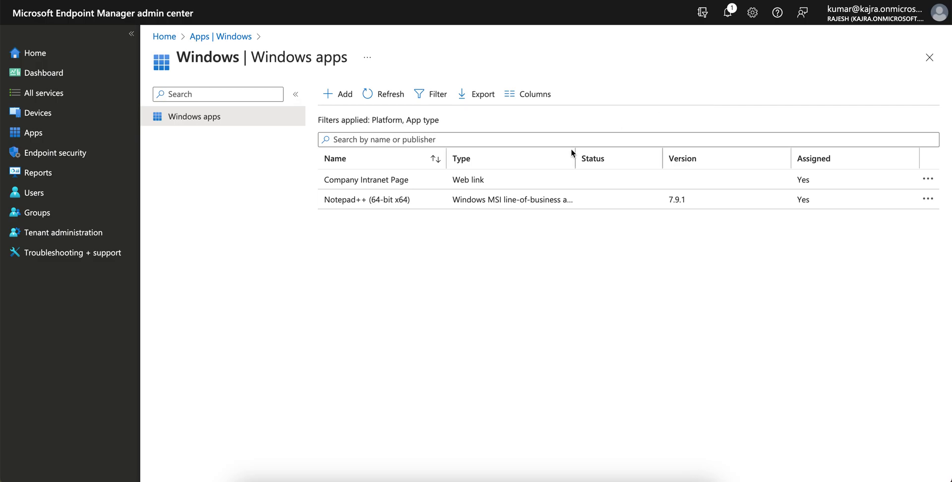